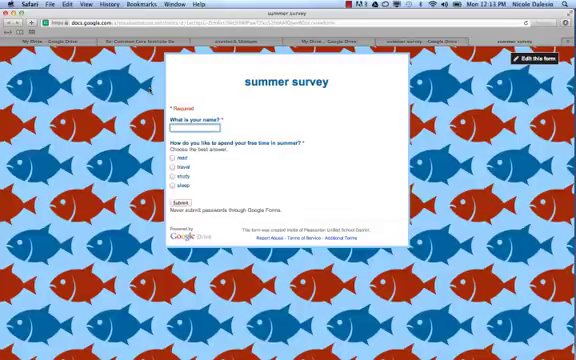
Copy the summer survey form's web address from Safari's address bar.
left_click(188, 22)
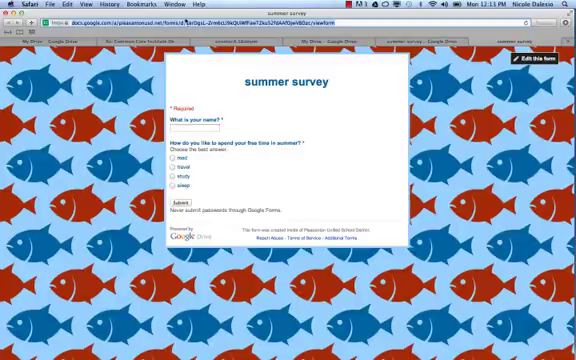
left_click(68, 4)
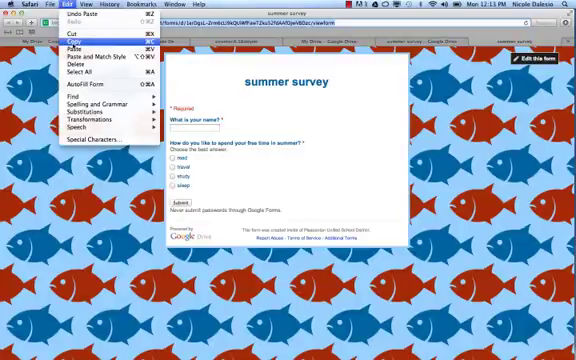
left_click(73, 41)
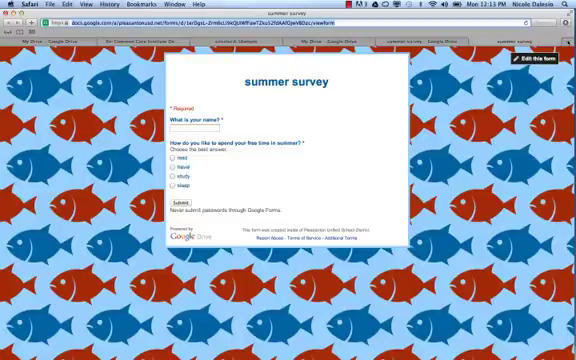
Open a new Safari tab for loading TinyURL.com.
key("super+t")
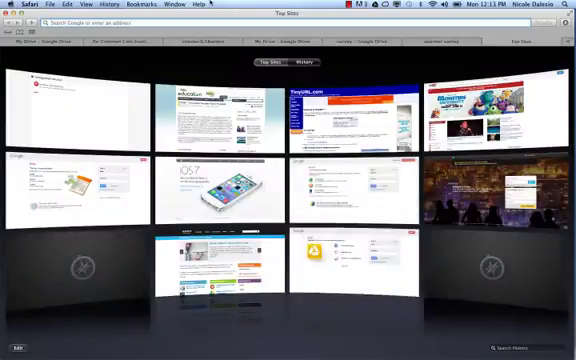
type("tinyurl.com")
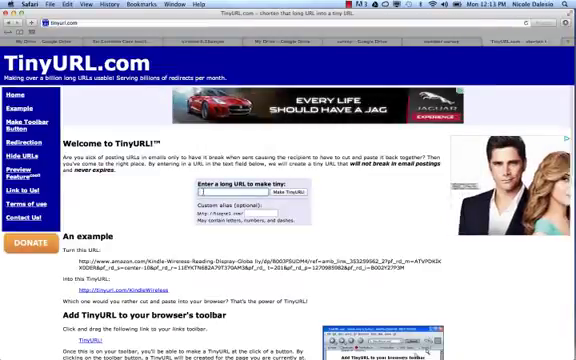
Paste the survey address as the long URL and submit it to get a TinyURL.
left_click(68, 4)
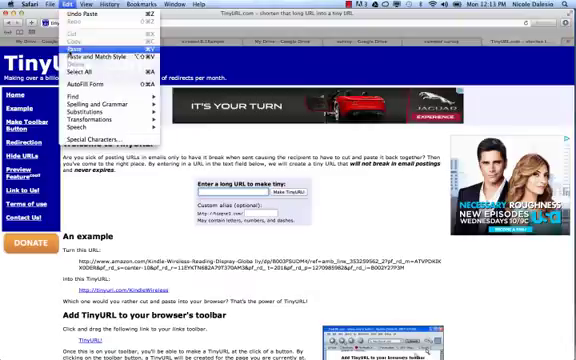
left_click(78, 48)
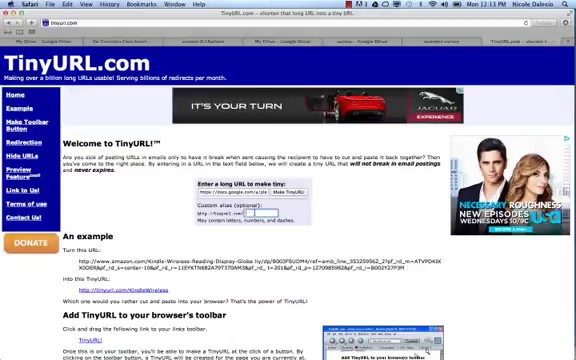
type("test")
type("url")
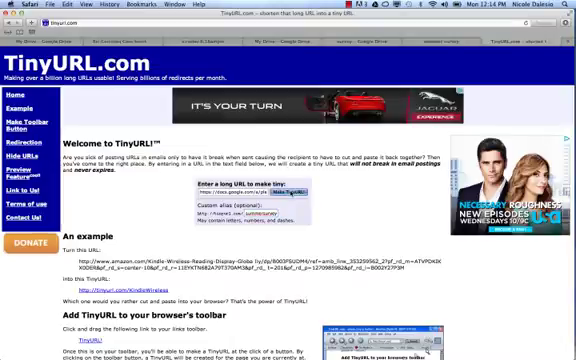
left_click(291, 192)
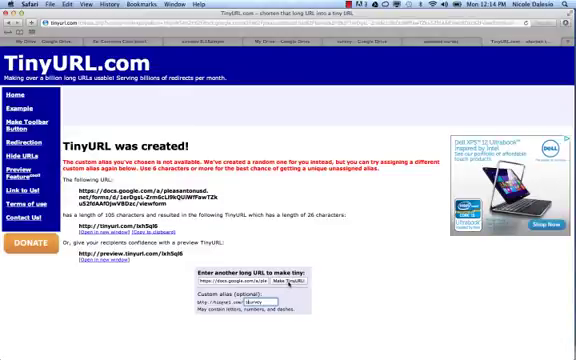
Change the custom alias to 'ssurvey13' and create the TinyURL.
left_click(289, 281)
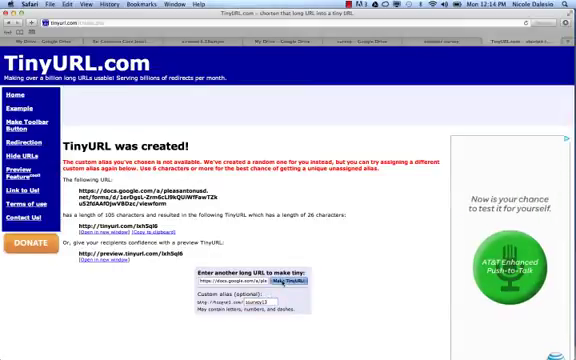
left_click(283, 281)
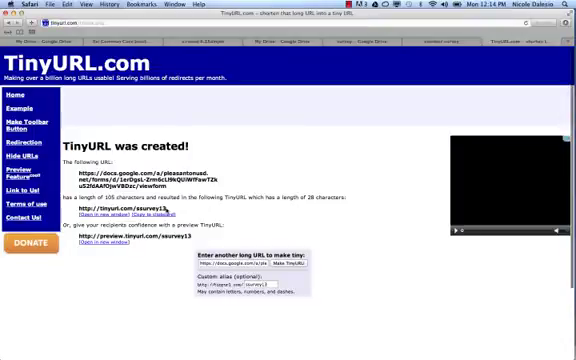
Select and copy the tinyurl.com/ssurvey13 link text.
left_click_drag(166, 208, 78, 208)
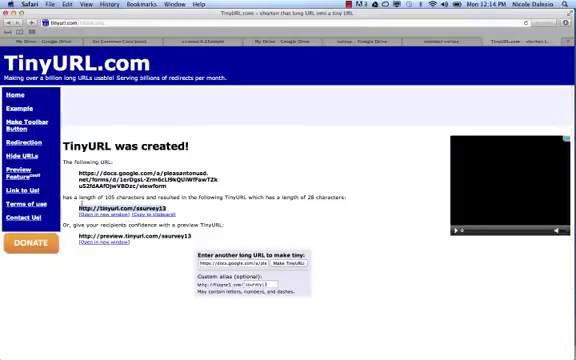
key("super+c")
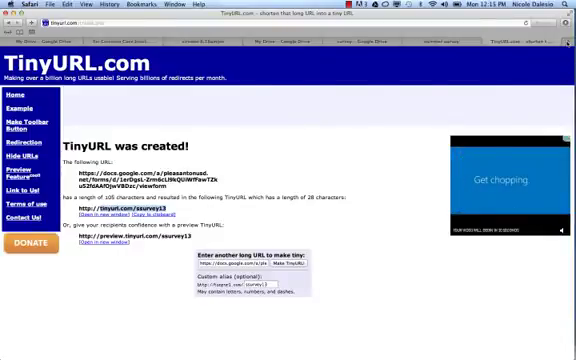
Load tinyurl.com/ssurvey13 in a fresh tab to reach the summer survey form.
left_click(566, 42)
type("tinyurl.com/")
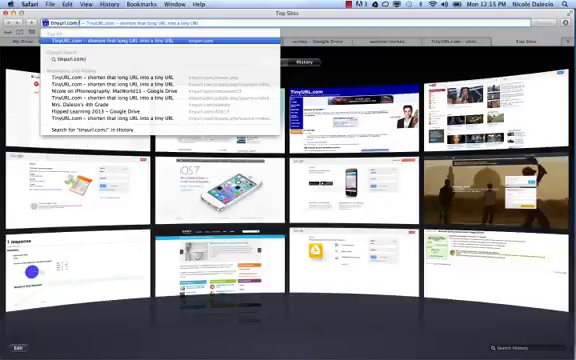
type("cssurvey")
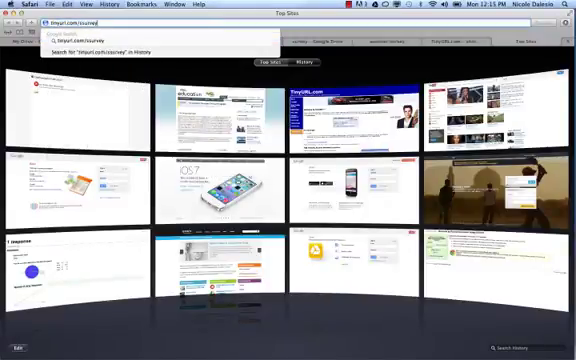
type("13")
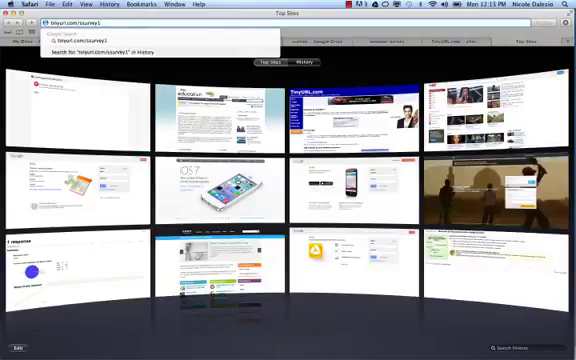
key("Return")
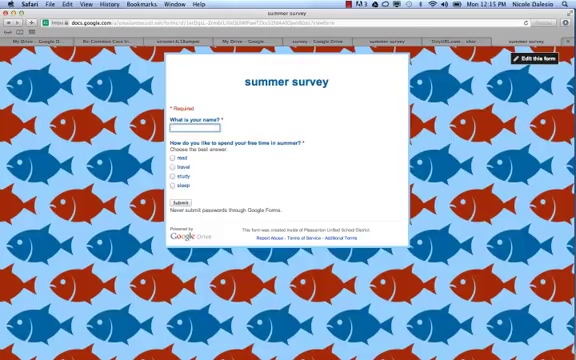